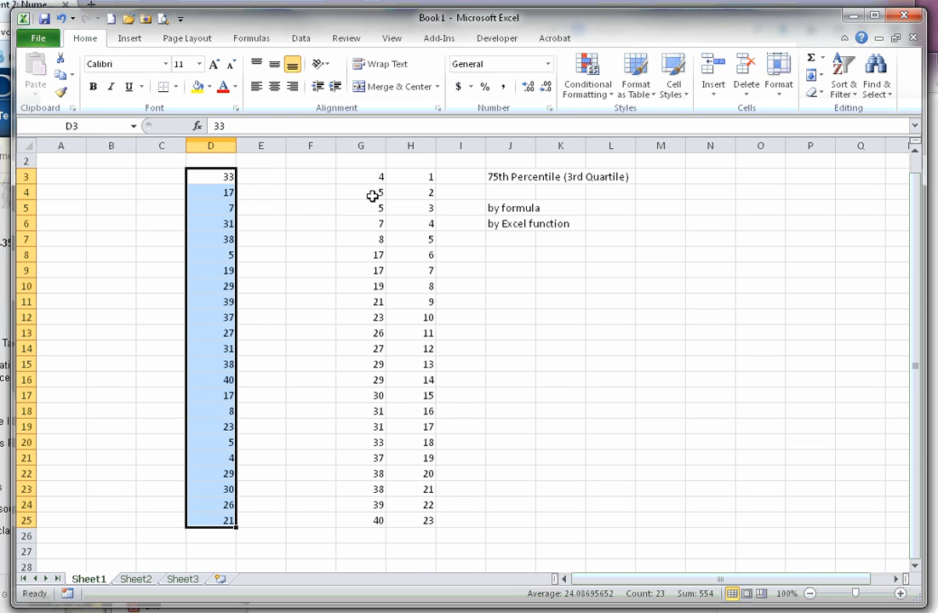
# Examine the sorted values in G3:G25 alongside their rank positions in H3:H25, from the first to the last pair.
pyautogui.moveTo(371, 177); pyautogui.dragTo(361, 517)
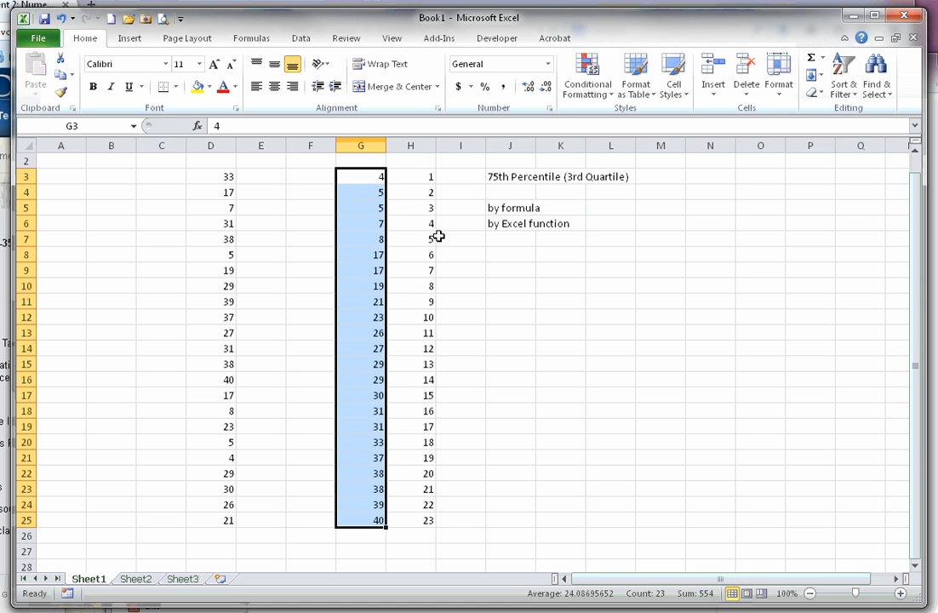
pyautogui.moveTo(427, 176); pyautogui.dragTo(424, 517)
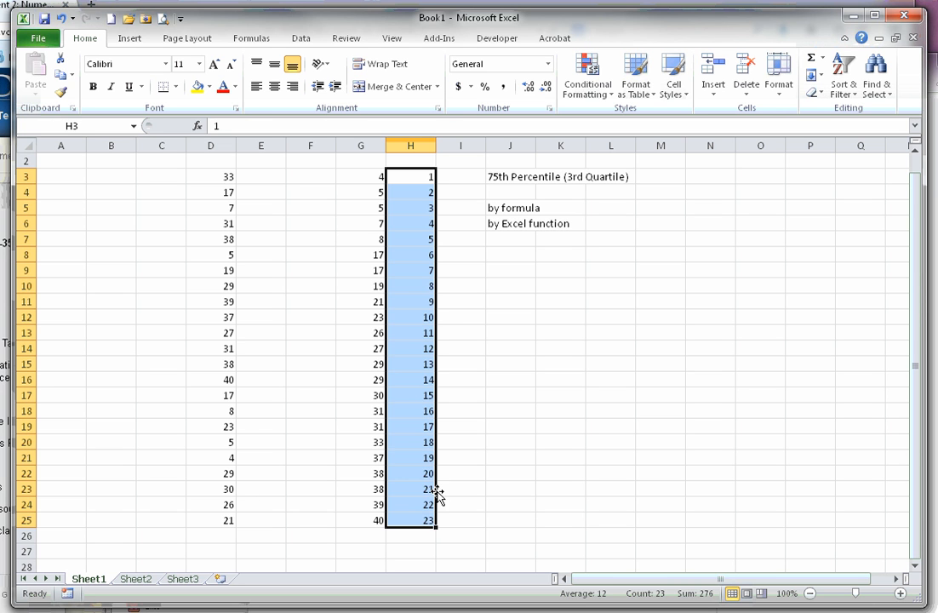
pyautogui.click(369, 178)
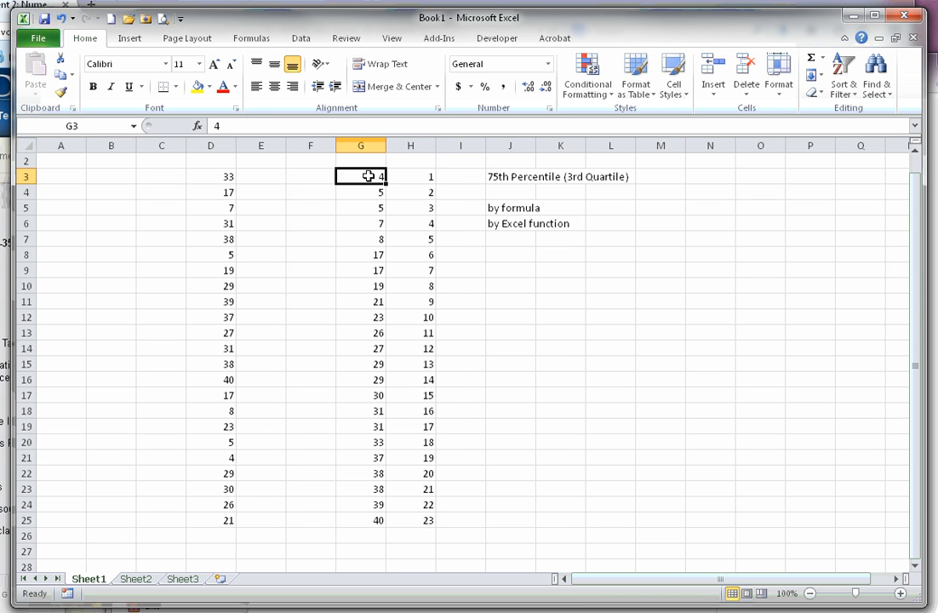
pyautogui.click(425, 176)
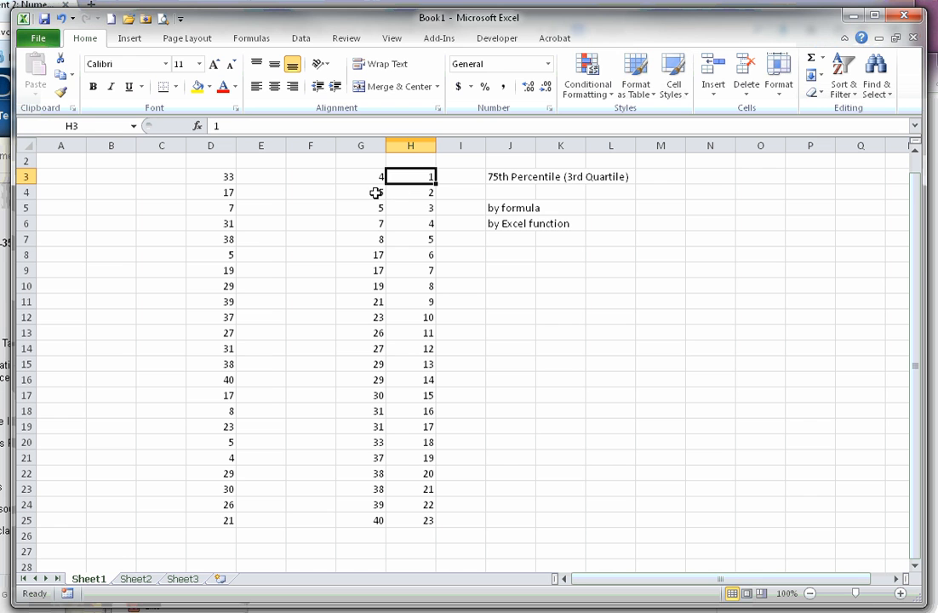
pyautogui.click(376, 192)
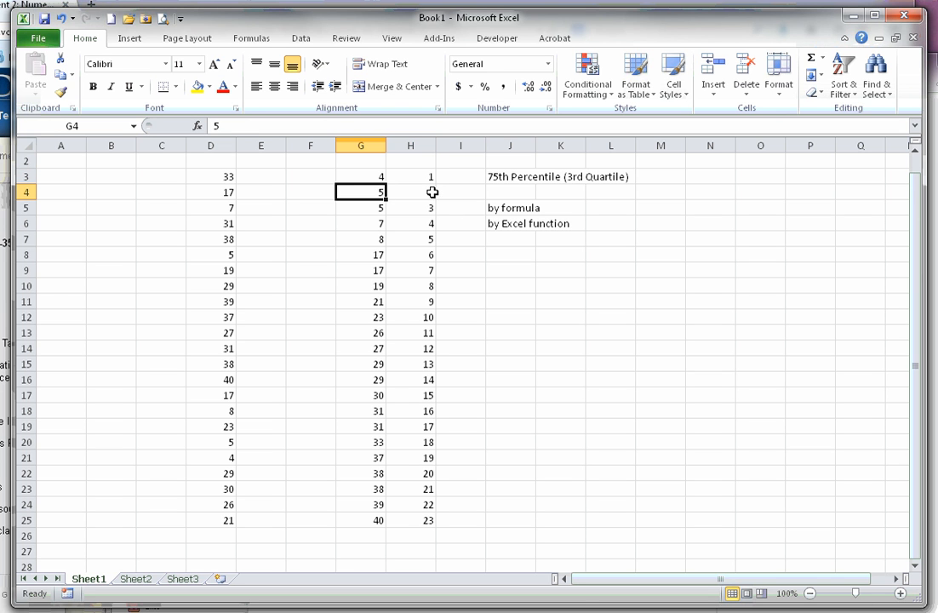
pyautogui.click(429, 192)
pyautogui.click(427, 206)
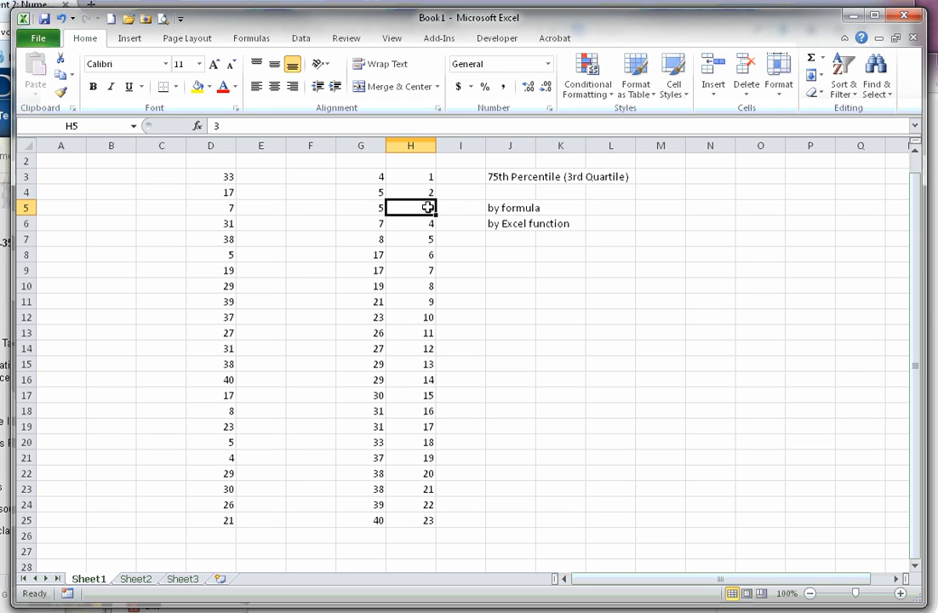
pyautogui.click(370, 520)
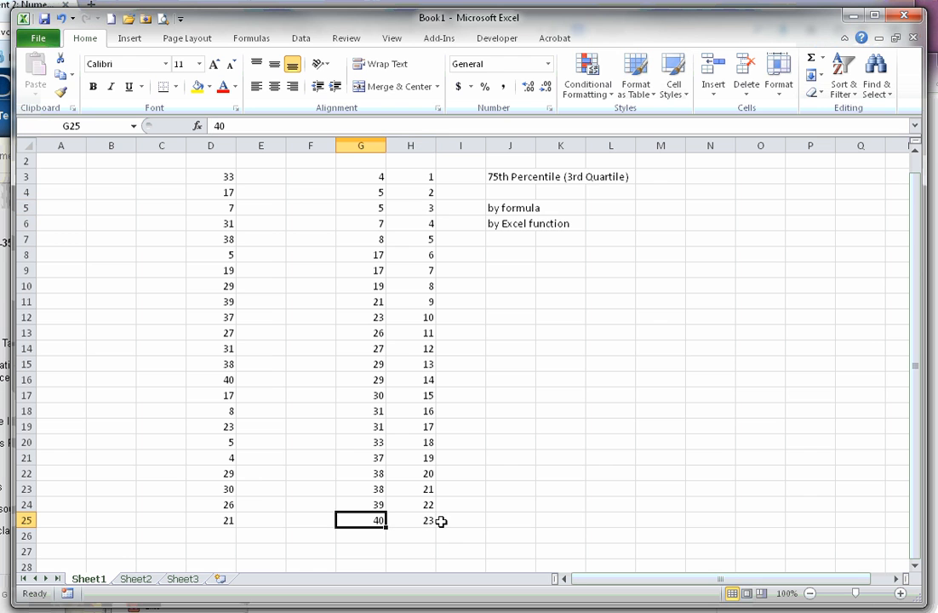
pyautogui.click(426, 521)
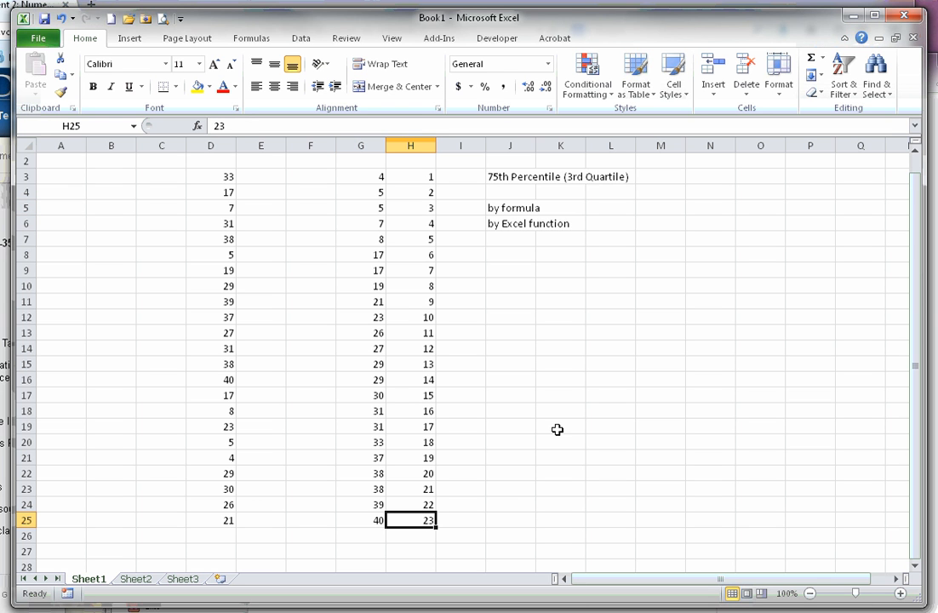
# Calculate the 75th percentile's position in L5 with the formula =.75*23.
pyautogui.click(610, 208)
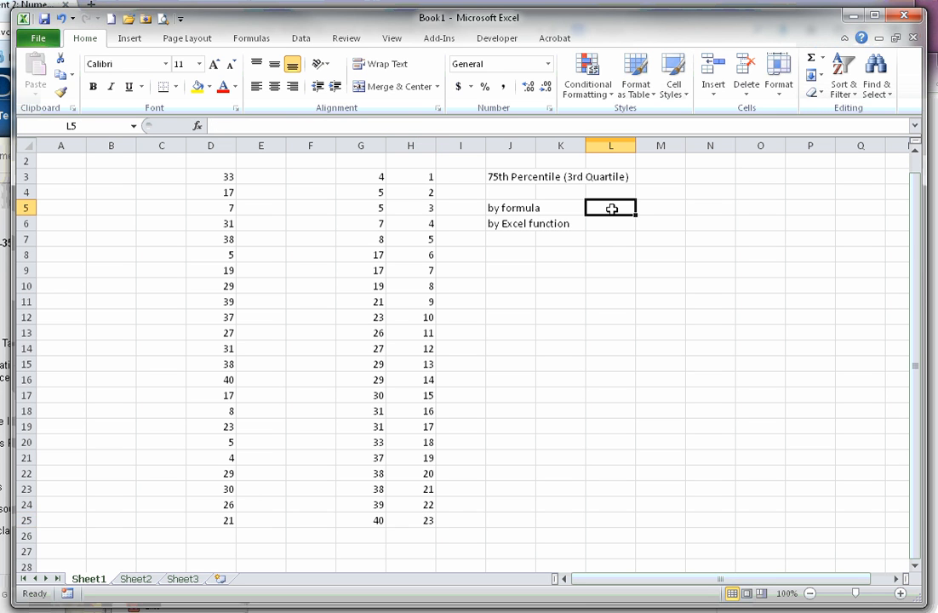
pyautogui.write('=')
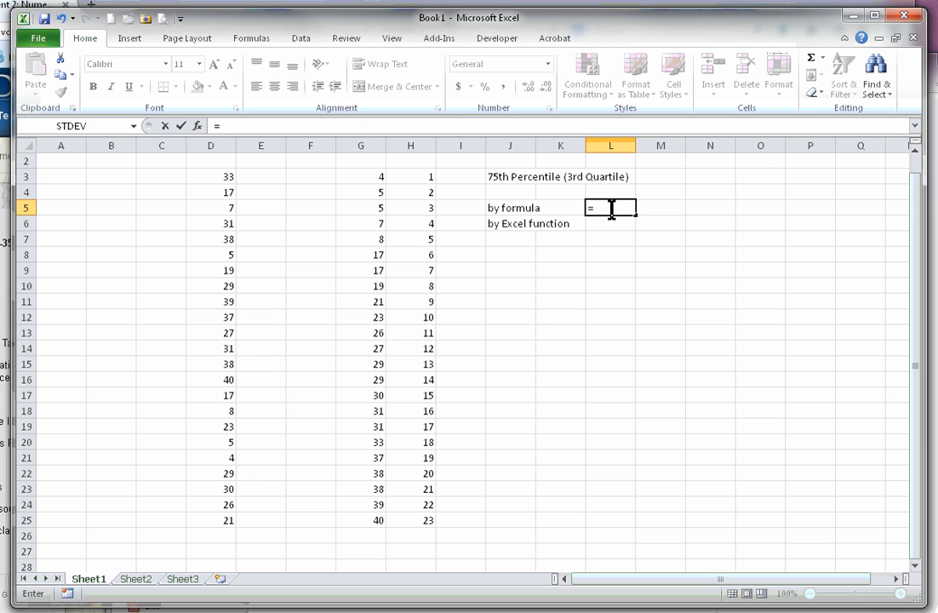
pyautogui.write('.75*23')
pyautogui.press('Return')
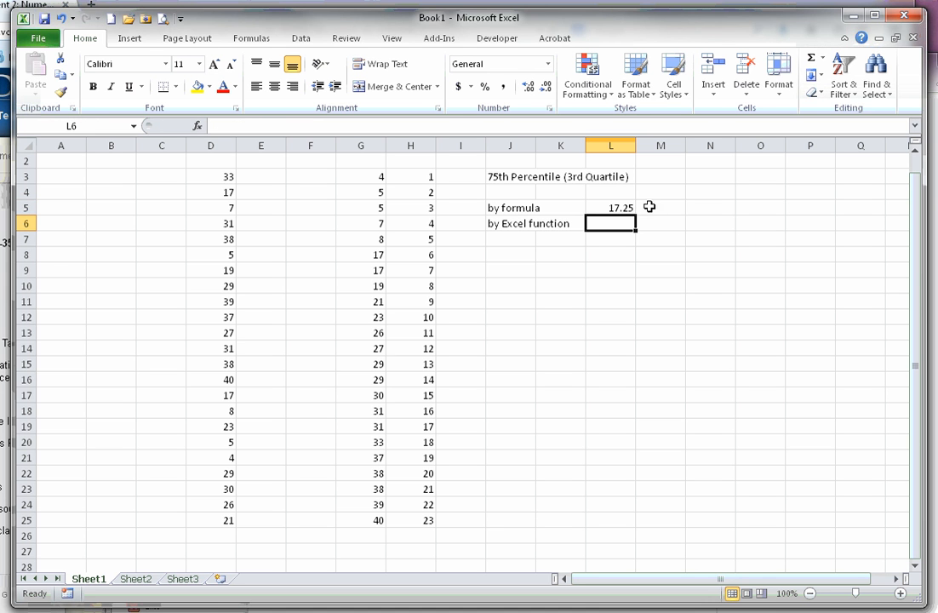
# Enter the rounded-up percentile position 18 in M5, beside the calculated position.
pyautogui.click(654, 208)
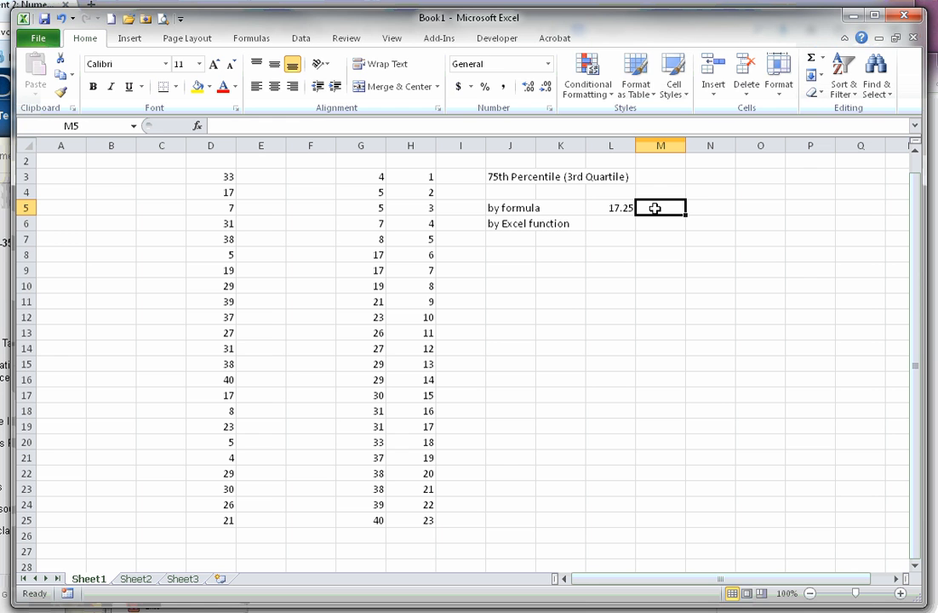
pyautogui.write('18')
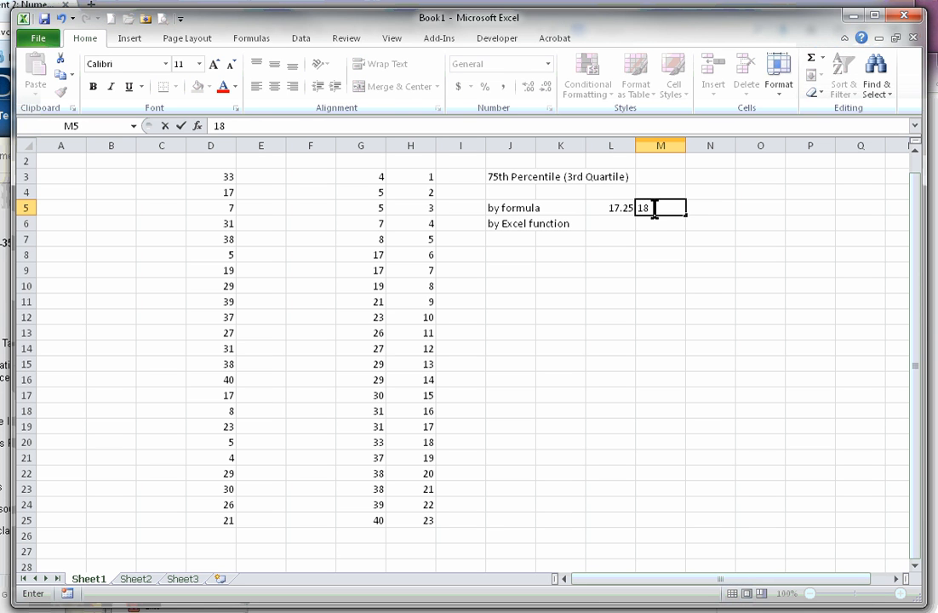
pyautogui.click(701, 210)
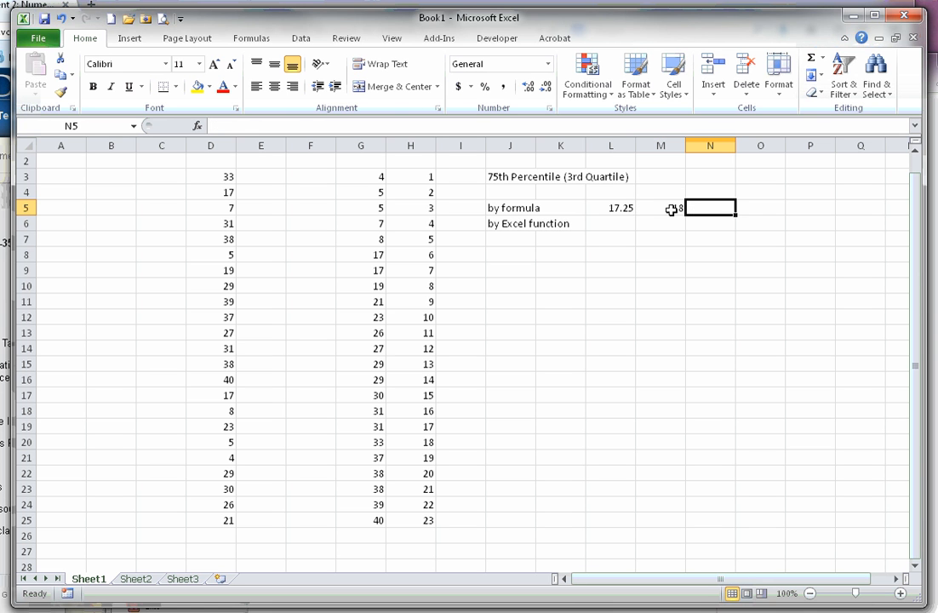
pyautogui.click(671, 209)
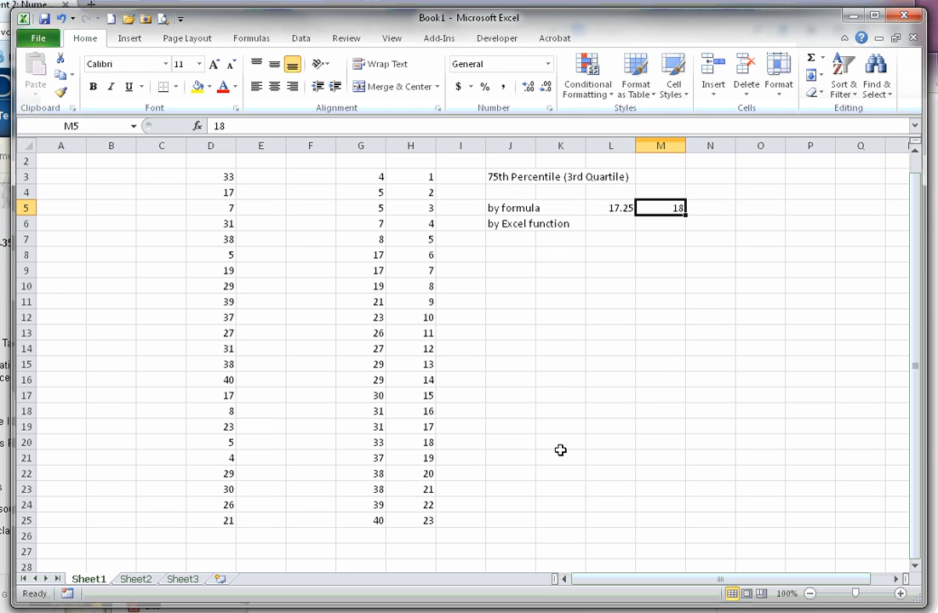
# Look up rank 18 in the sorted list and enter its matching data value, 33, in N5.
pyautogui.click(426, 443)
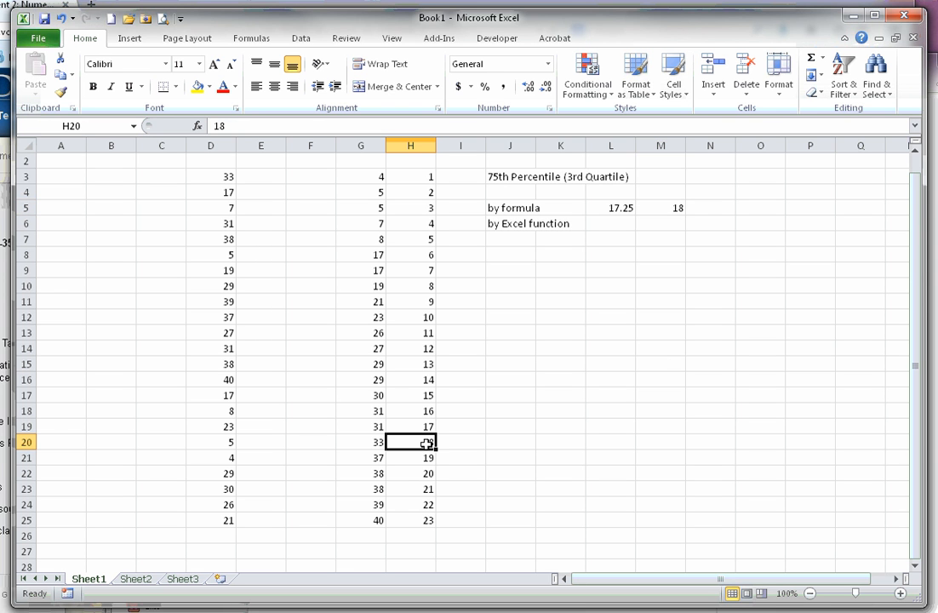
pyautogui.moveTo(424, 441); pyautogui.dragTo(371, 441)
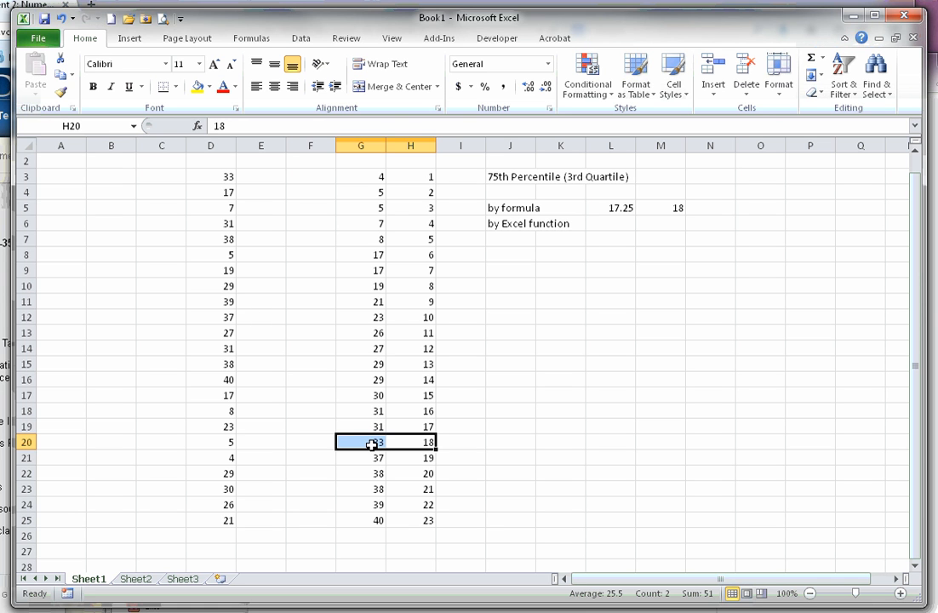
pyautogui.click(721, 208)
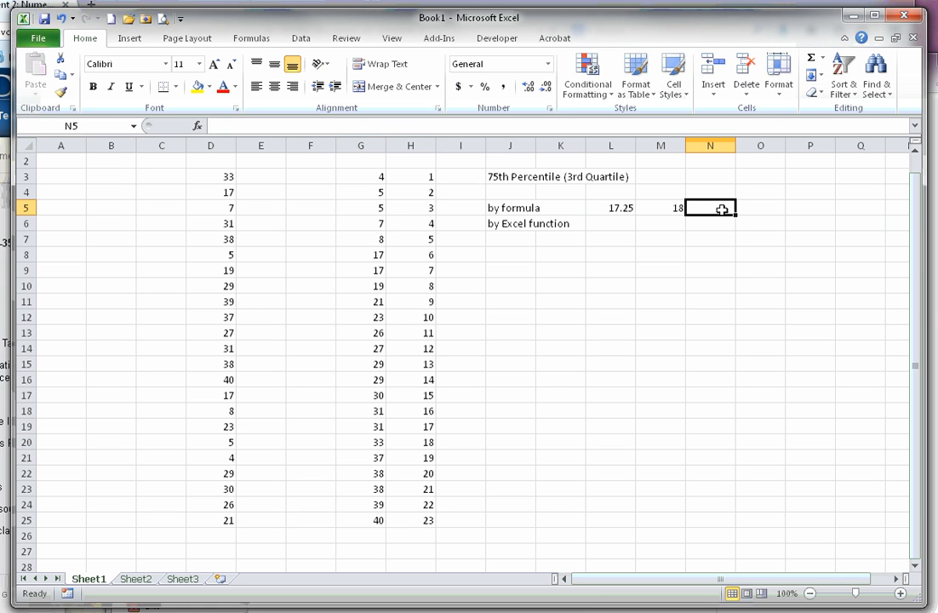
pyautogui.write('33')
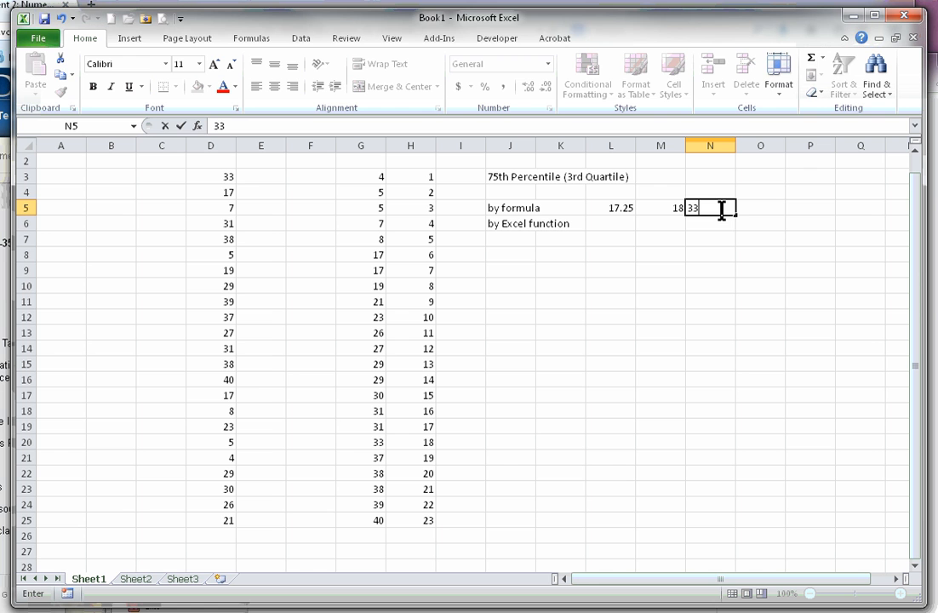
pyautogui.press('Return')
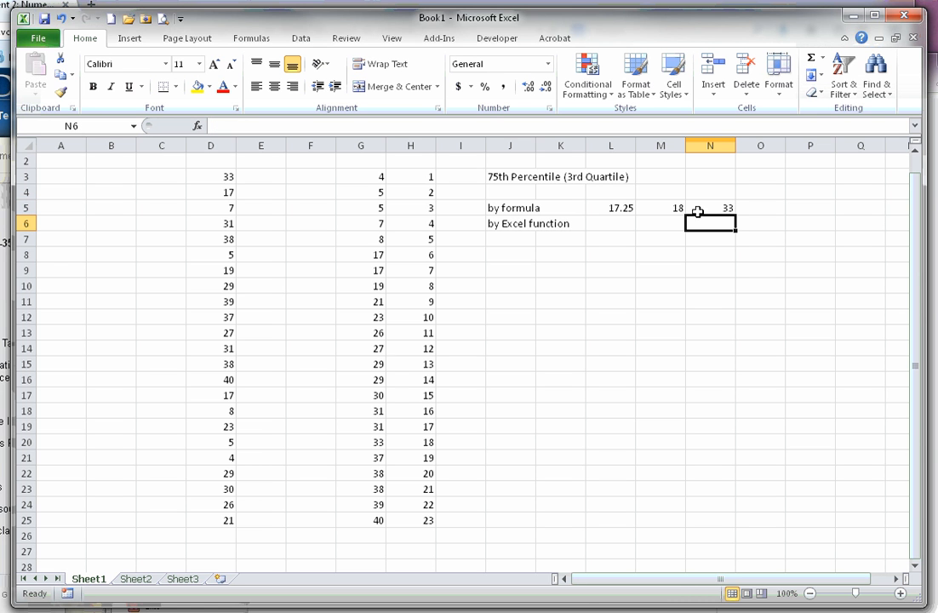
# Calculate the third quartile of the unsorted data in L6 with the function =QUARTILE.INC(D3:D25,3).
pyautogui.click(616, 223)
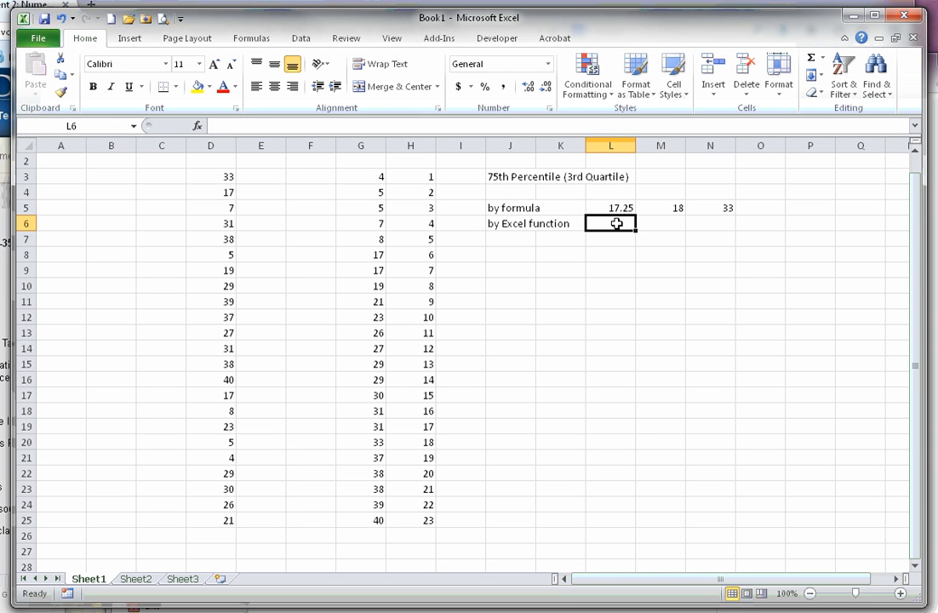
pyautogui.write('=')
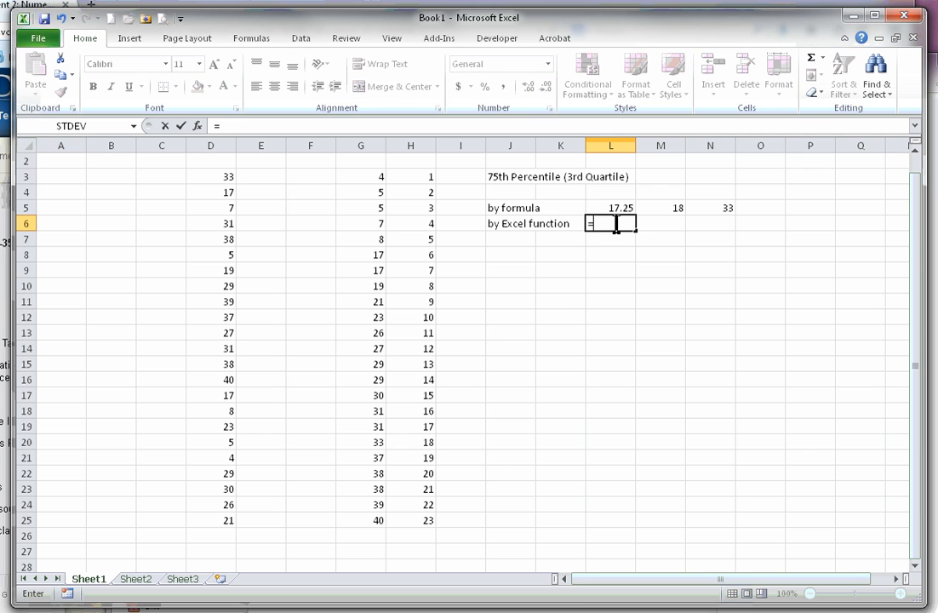
pyautogui.write('quar')
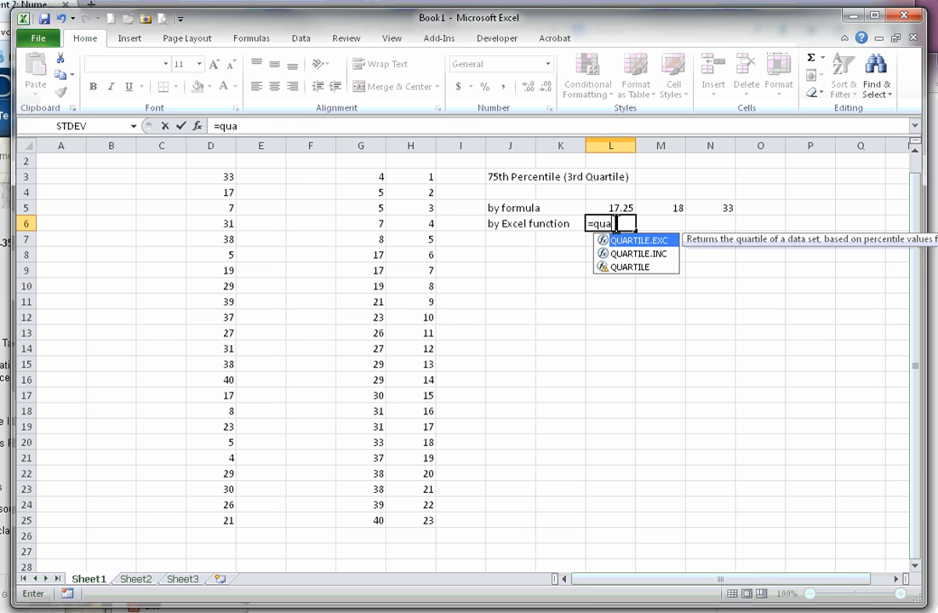
pyautogui.click(661, 253)
pyautogui.doubleClick(662, 253)
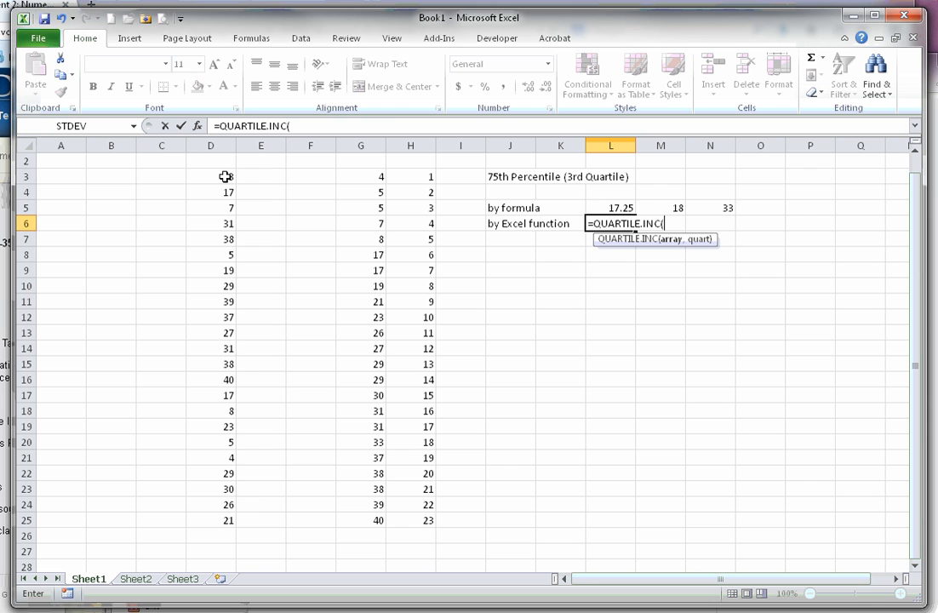
pyautogui.moveTo(226, 176); pyautogui.dragTo(216, 516)
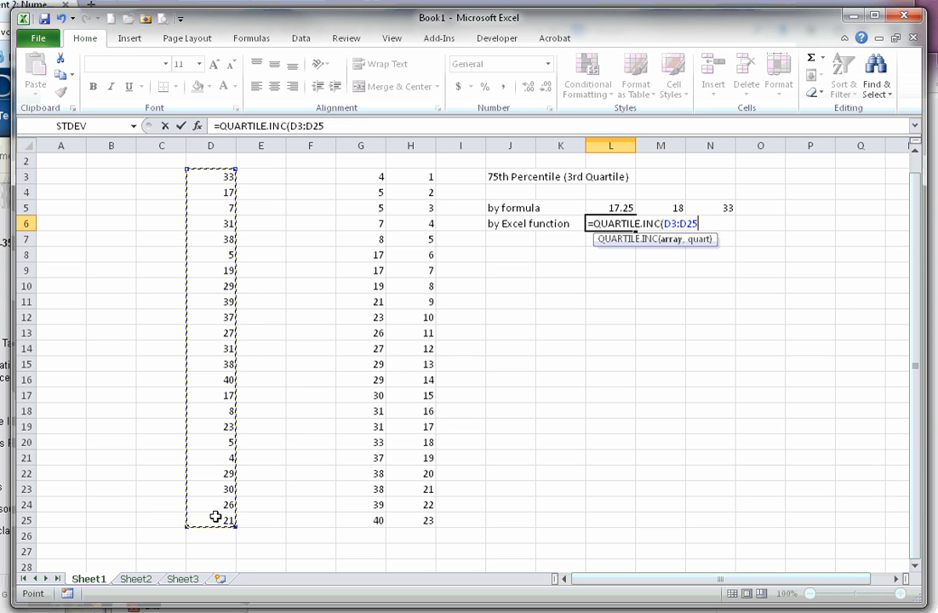
pyautogui.write(',')
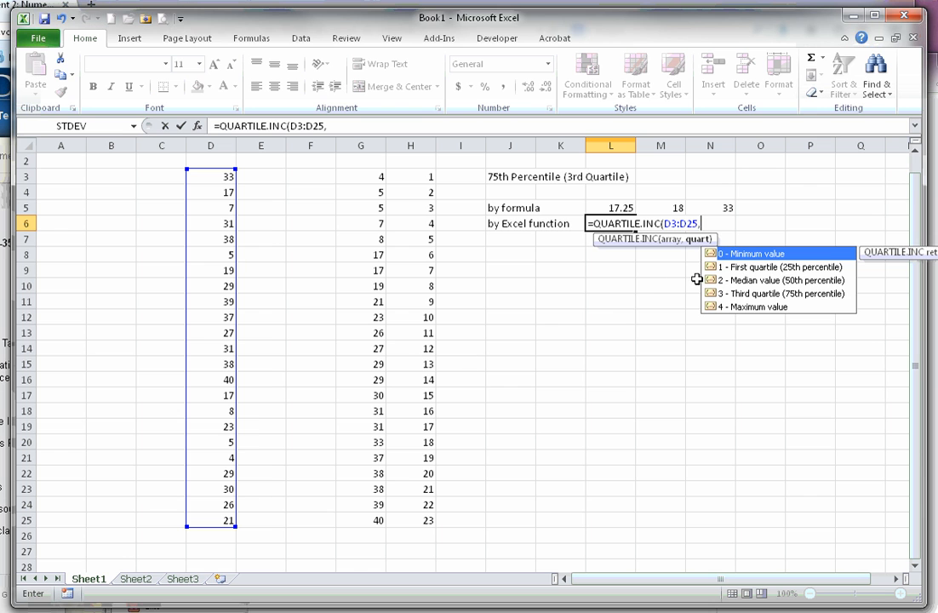
pyautogui.doubleClick(729, 293)
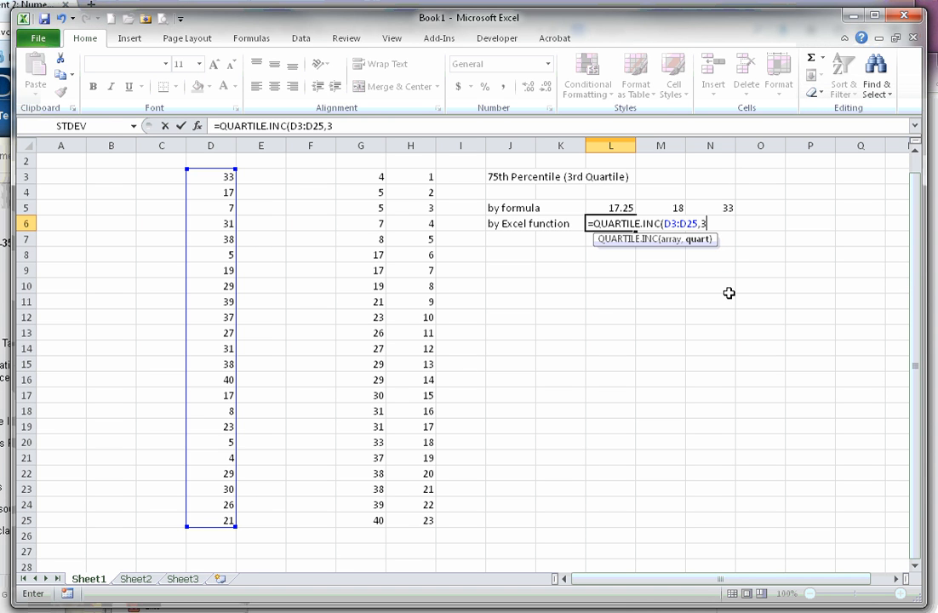
pyautogui.write(')')
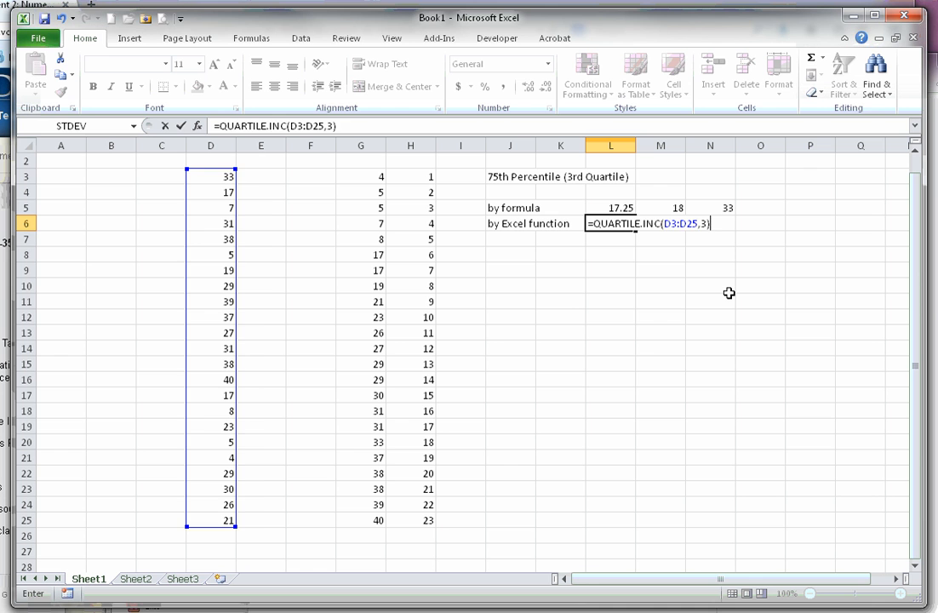
pyautogui.press('Return')
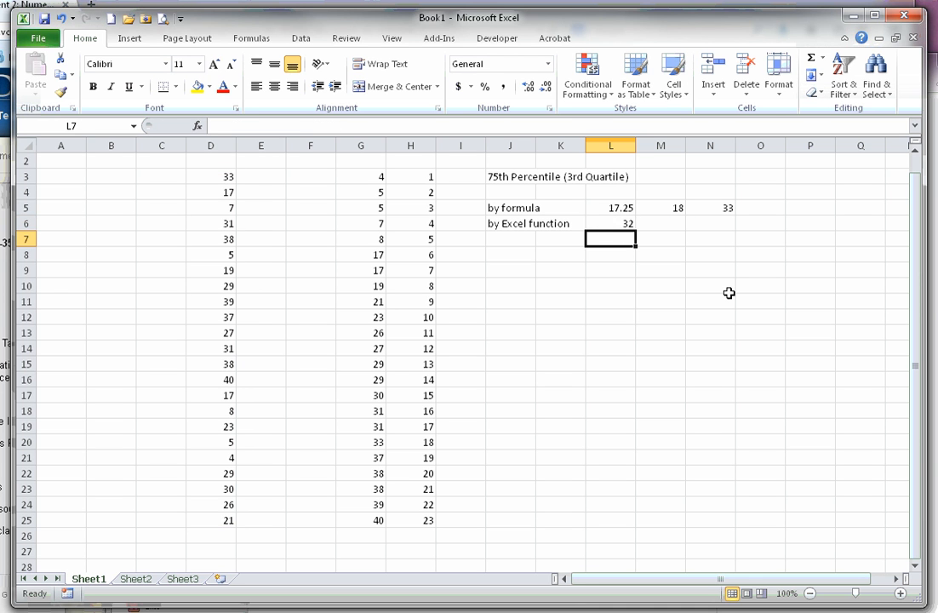
# Review the QUARTILE.INC result in L6 and check the sorted value and rank in row 17.
pyautogui.click(619, 223)
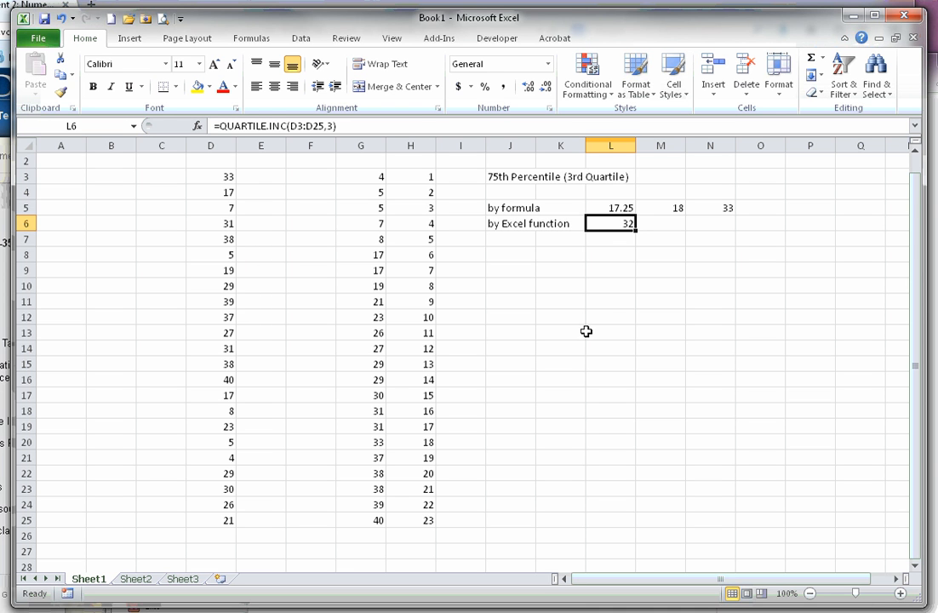
pyautogui.click(504, 224)
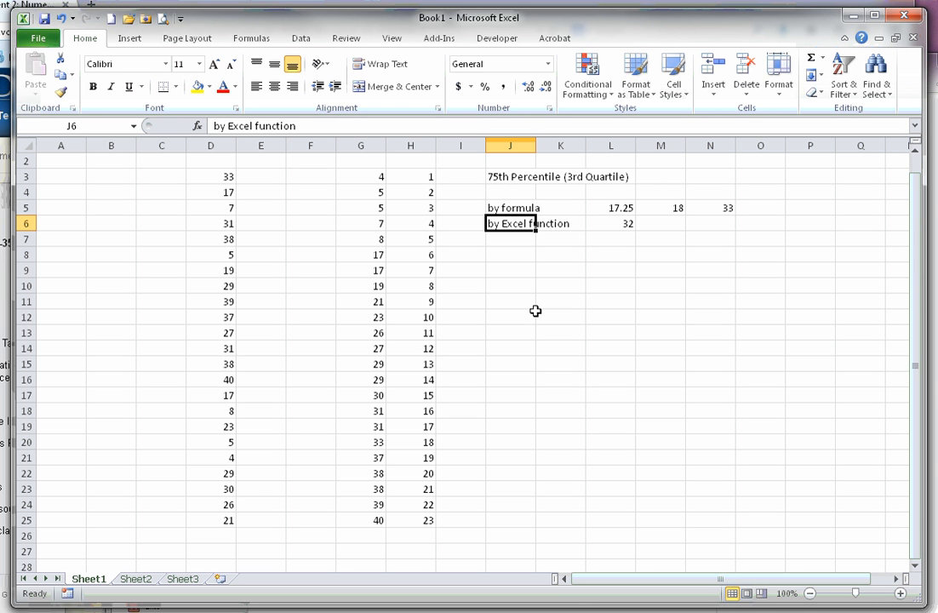
pyautogui.click(514, 269)
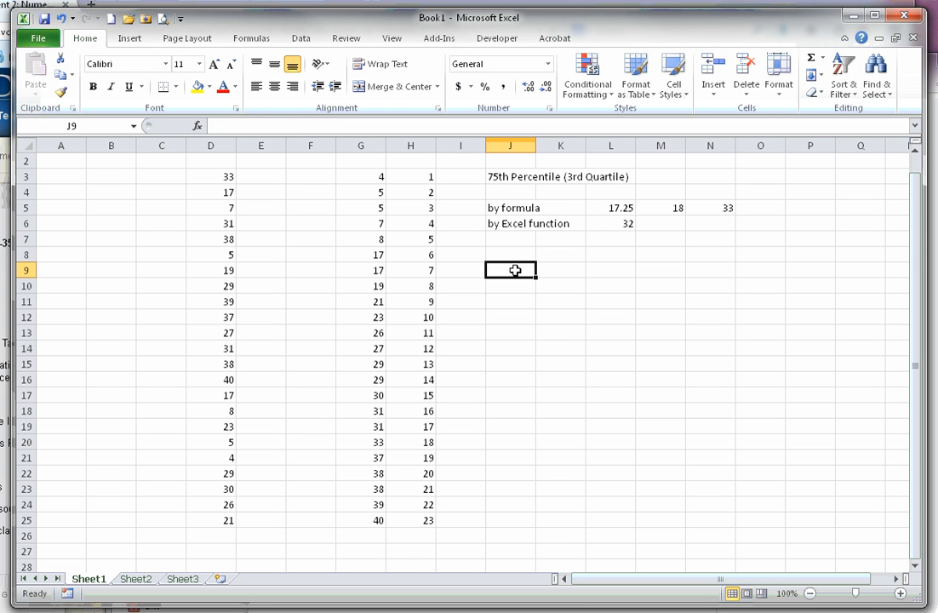
pyautogui.click(372, 396)
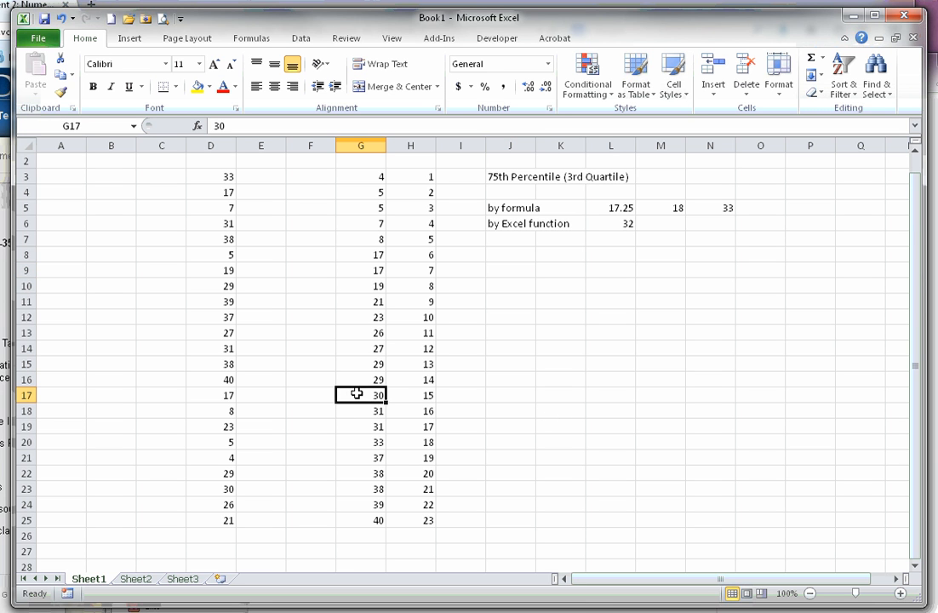
pyautogui.click(429, 395)
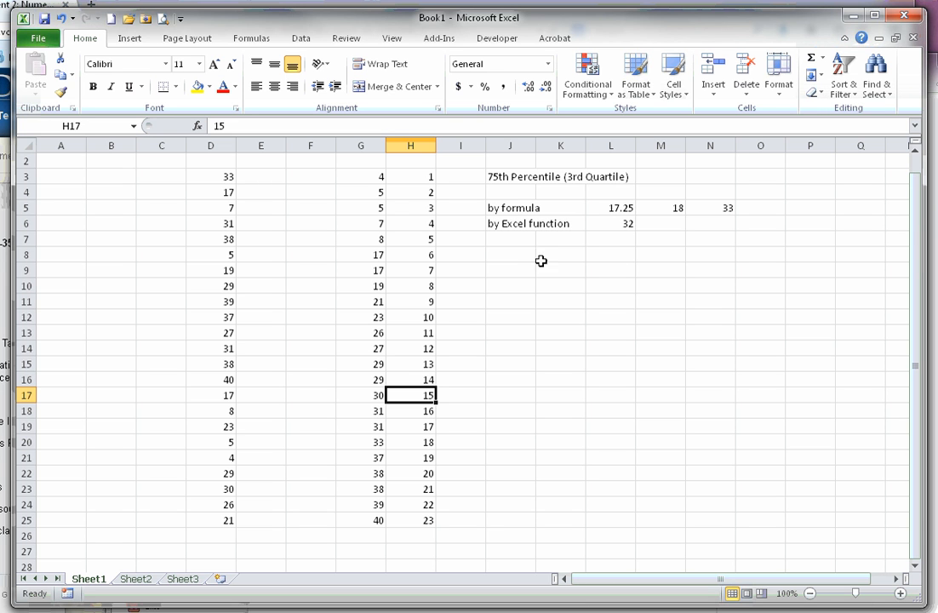
pyautogui.click(612, 255)
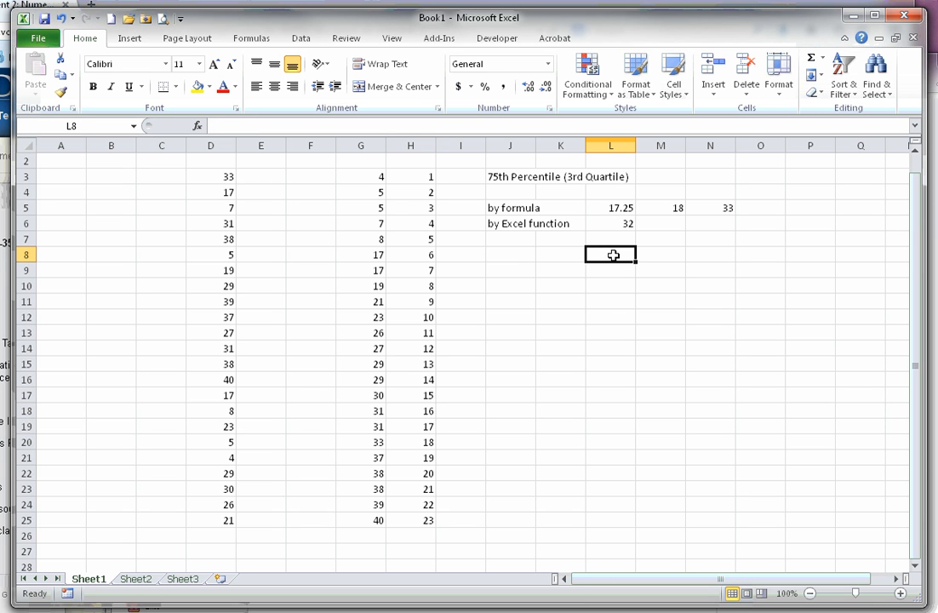
# Compute the percentile rank of the value at position 15 in L8 with the formula =15/23.
pyautogui.write('=15')
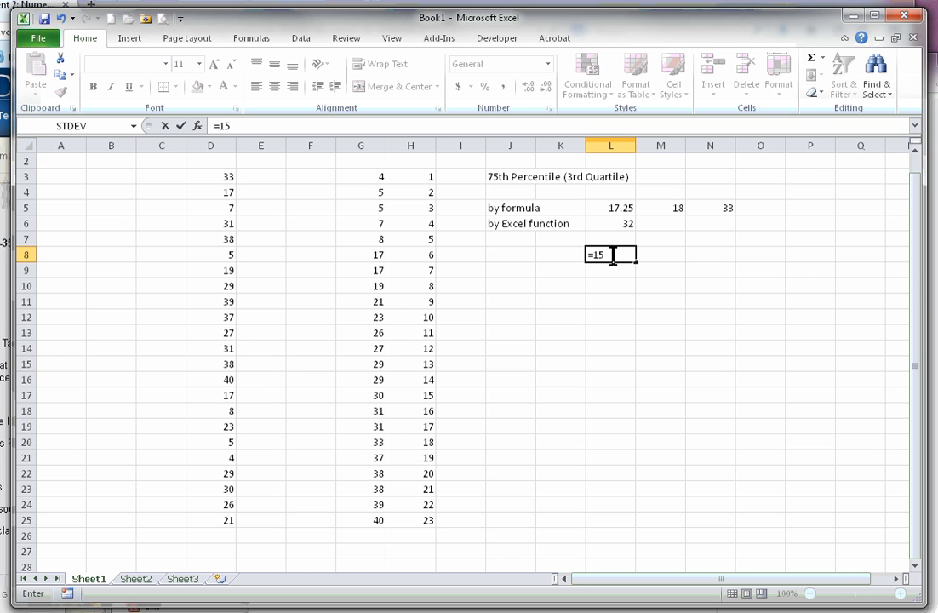
pyautogui.write('/23')
pyautogui.press('Return')
# Format the manually calculated rank in L8 as a percentage with two decimal places.
pyautogui.click(607, 254)
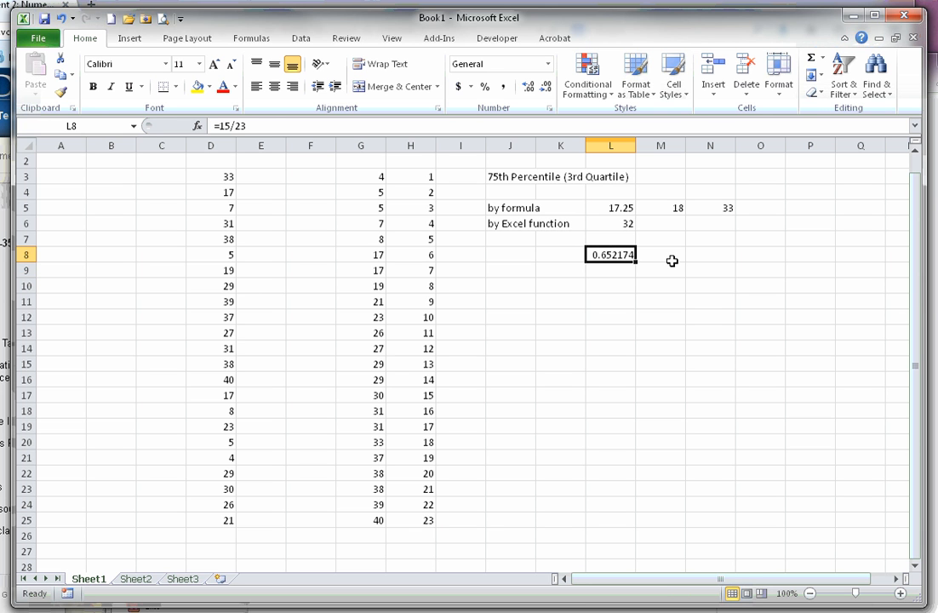
pyautogui.rightClick(612, 254)
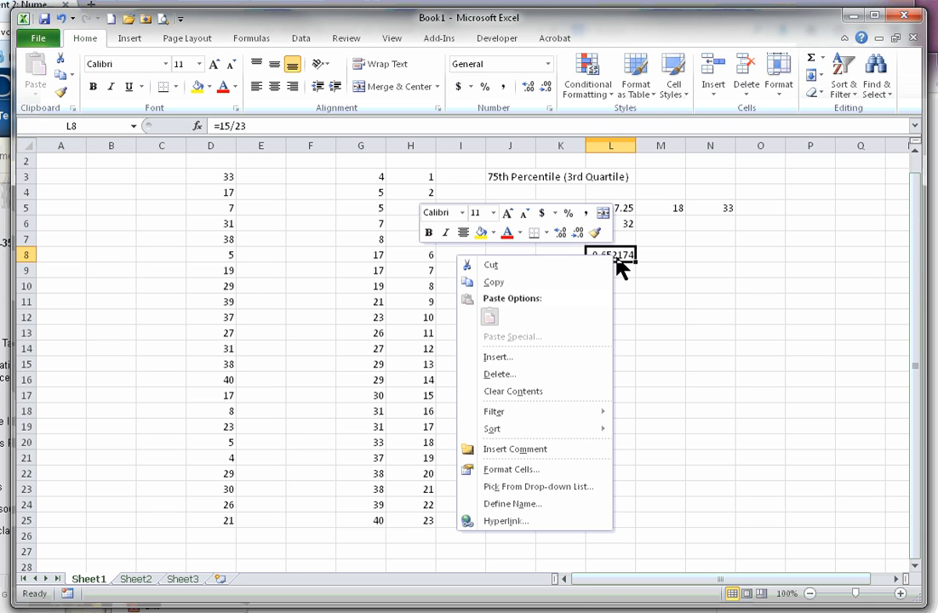
pyautogui.click(536, 469)
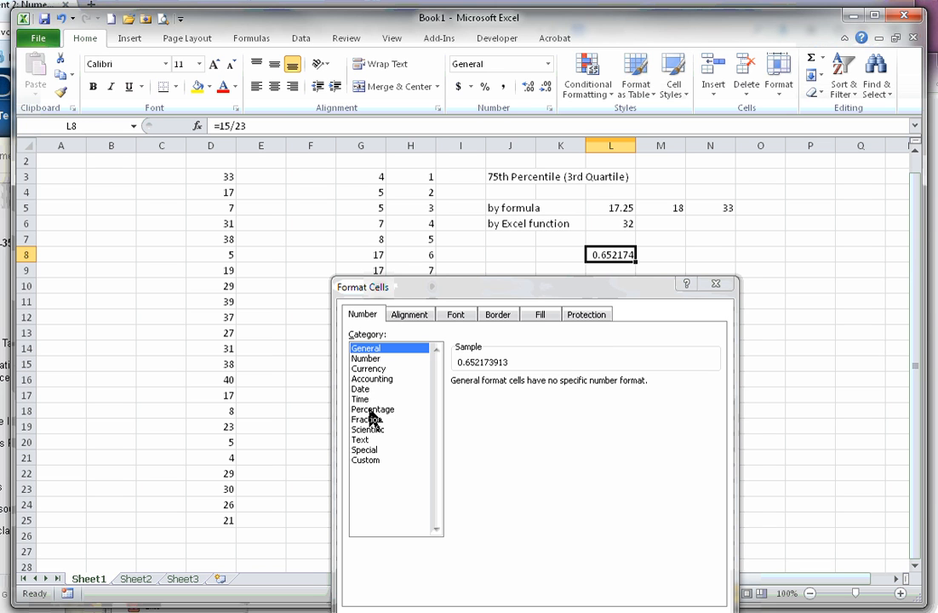
pyautogui.click(370, 410)
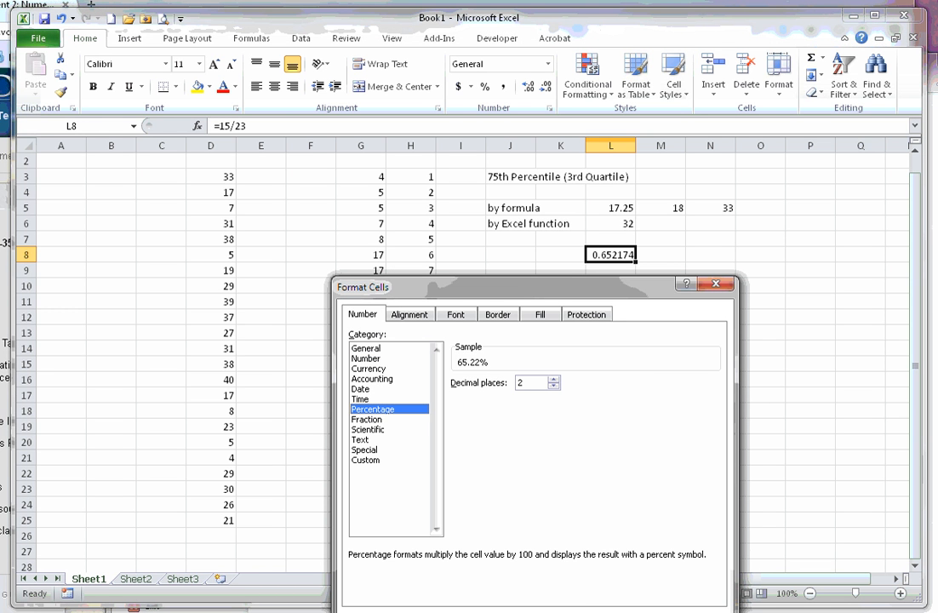
pyautogui.click(624, 601)
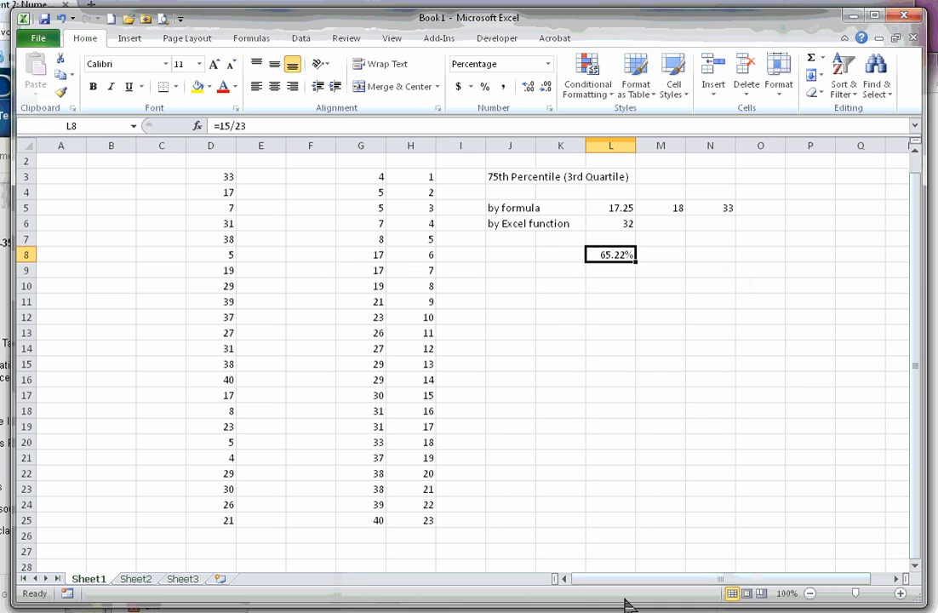
# Calculate the percentile rank of 30 in the unsorted data in L9 with =PERCENTRANK.INC(D3:D25,30,4).
pyautogui.click(609, 272)
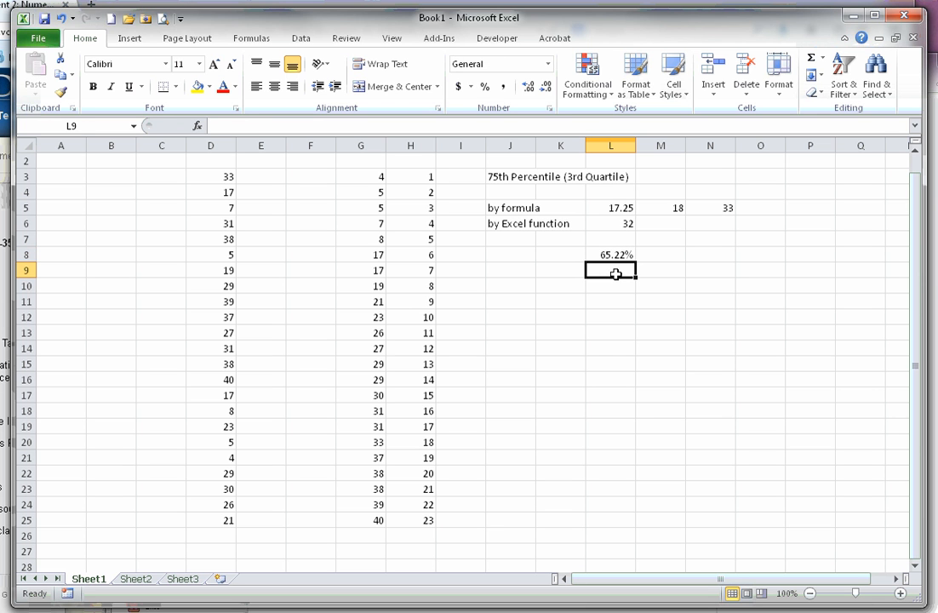
pyautogui.write('=pe')
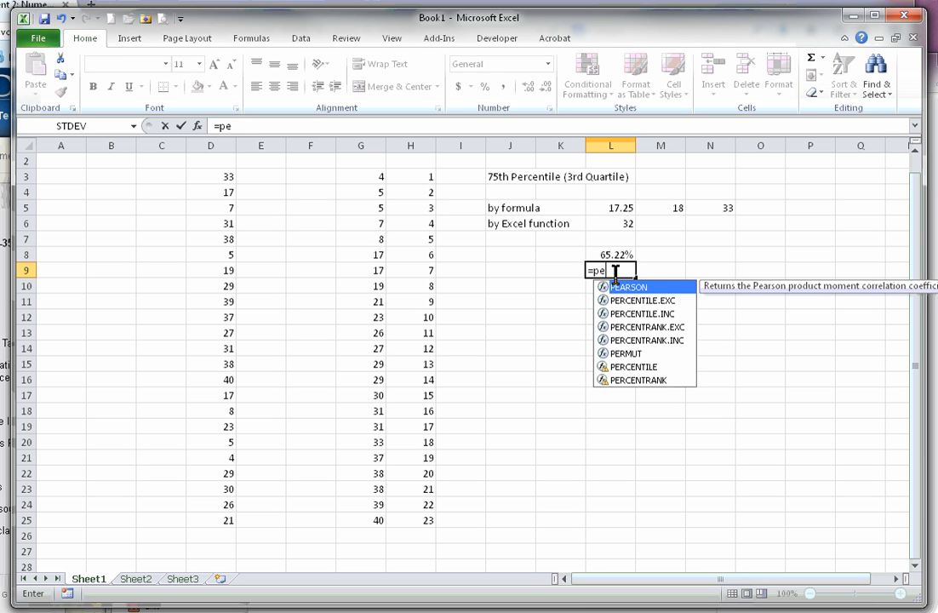
pyautogui.write('r')
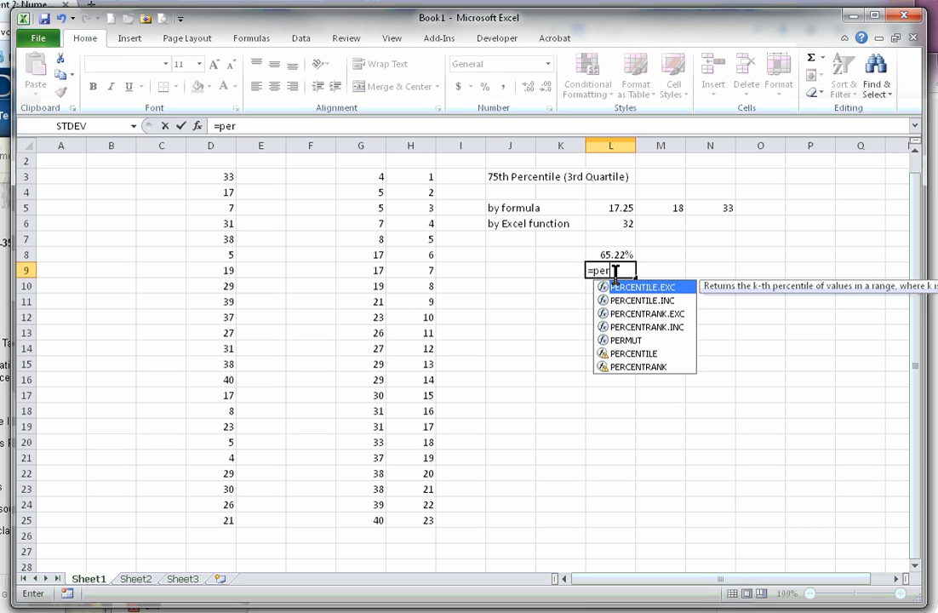
pyautogui.doubleClick(646, 328)
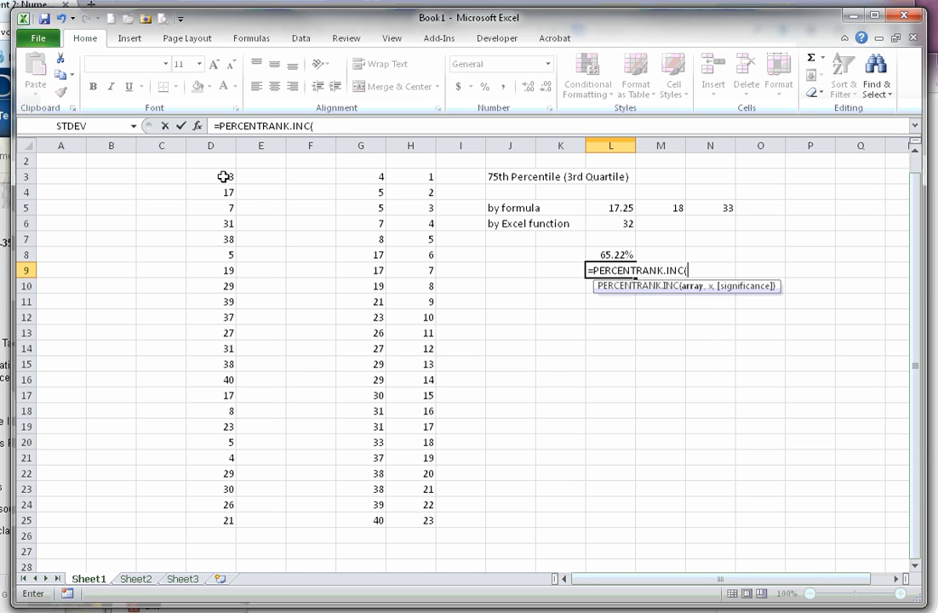
pyautogui.moveTo(223, 176); pyautogui.dragTo(221, 519)
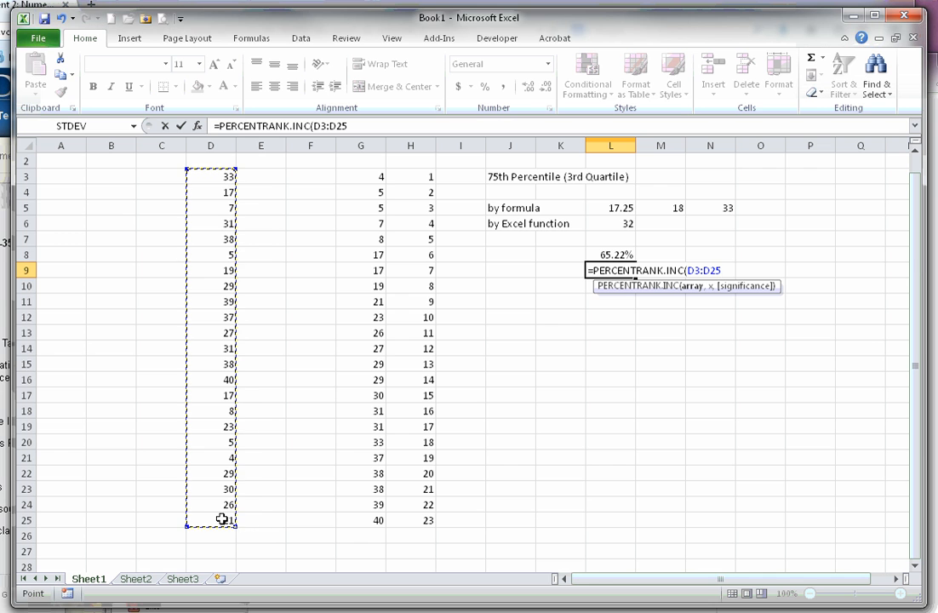
pyautogui.write(',')
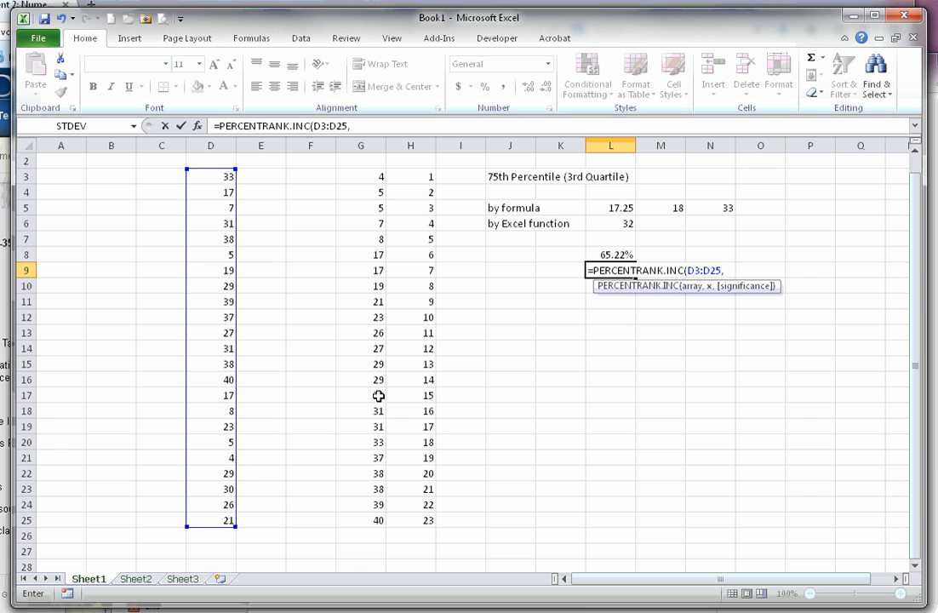
pyautogui.write('30,')
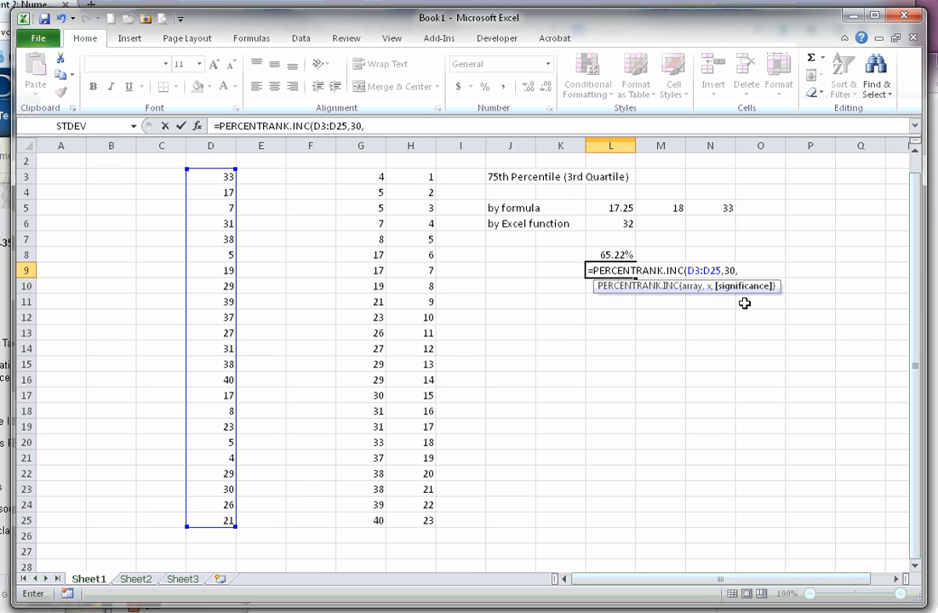
pyautogui.write('4)')
pyautogui.press('Return')
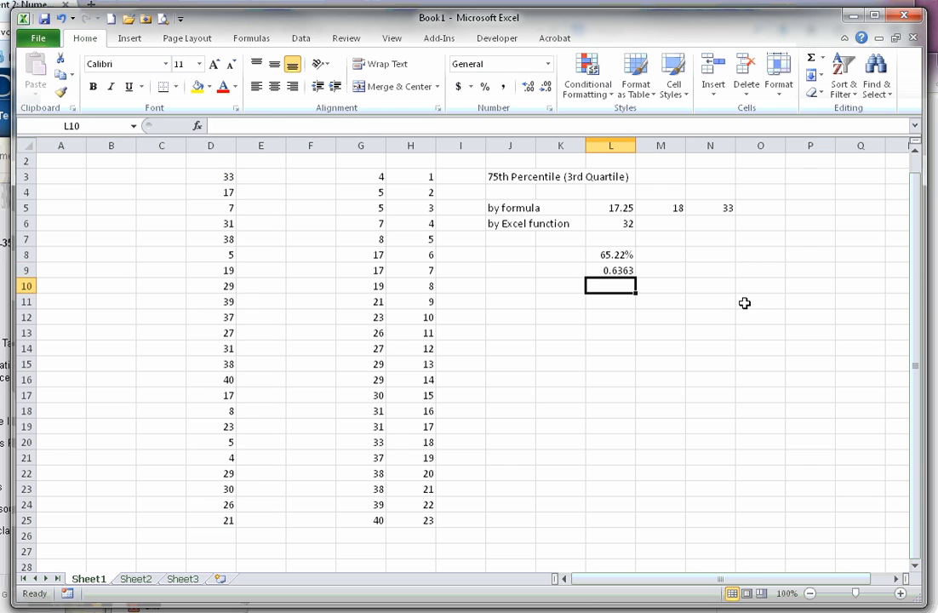
# Format the PERCENTRANK.INC result in L9 as a percentage with two decimal places.
pyautogui.click(622, 269)
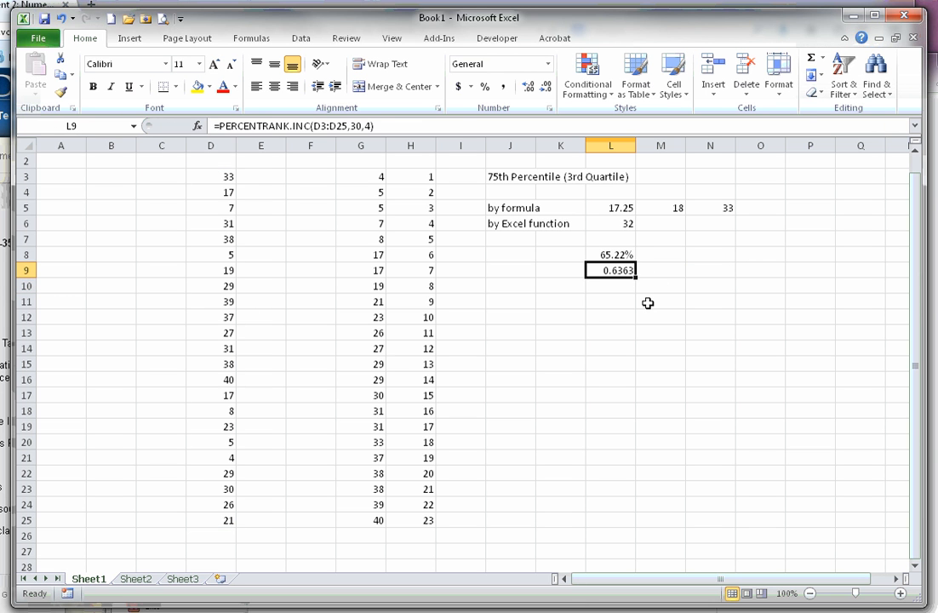
pyautogui.rightClick(615, 271)
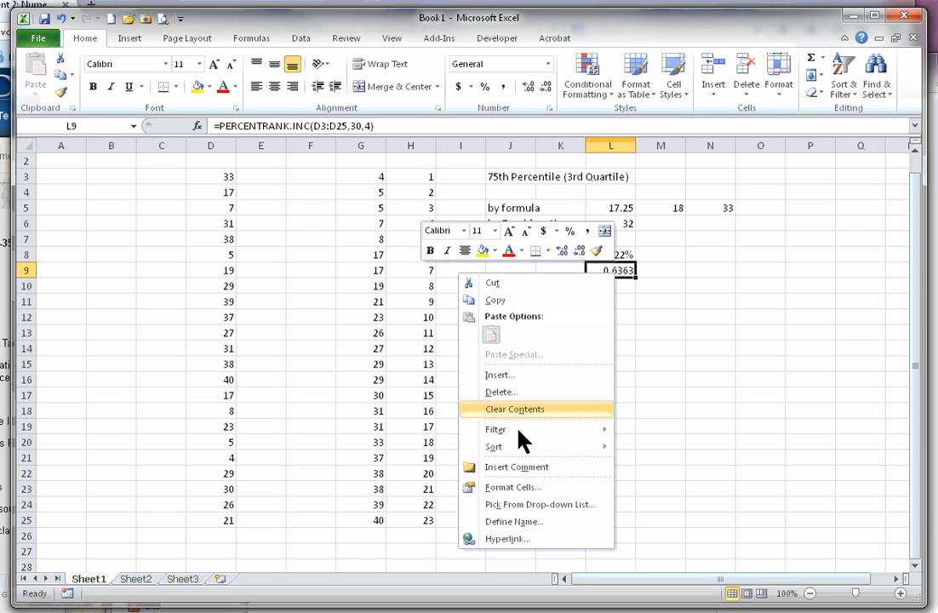
pyautogui.click(528, 489)
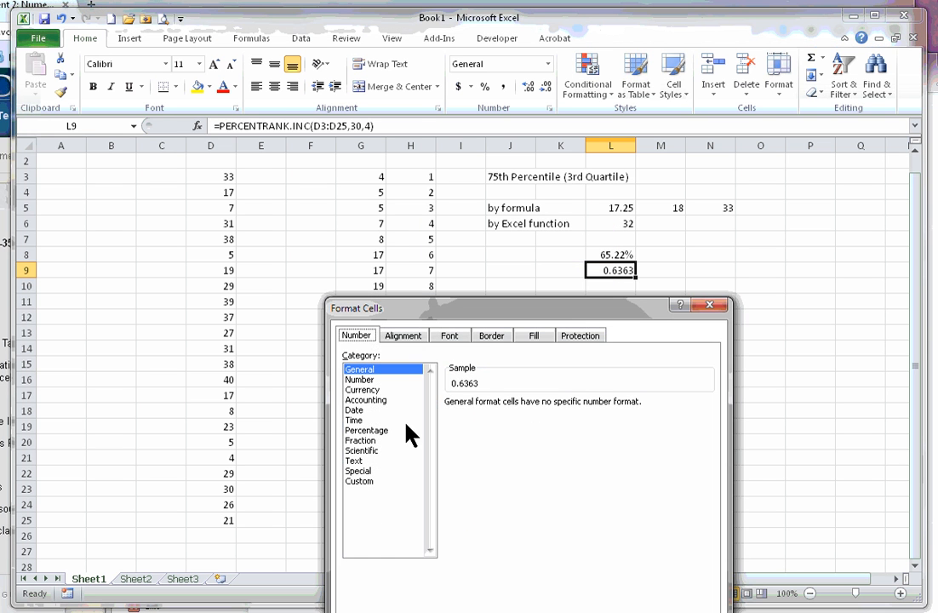
pyautogui.click(364, 430)
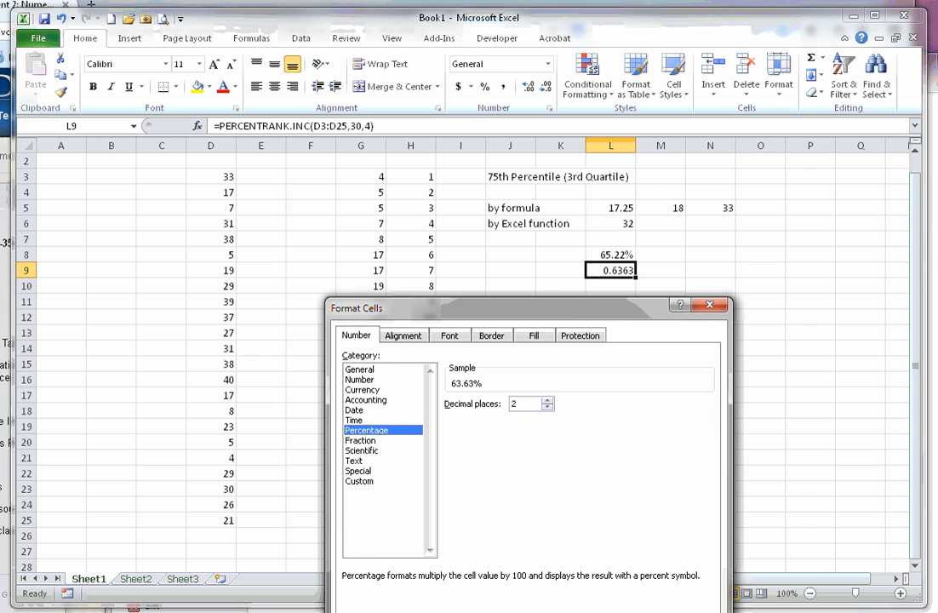
pyautogui.press('Return')
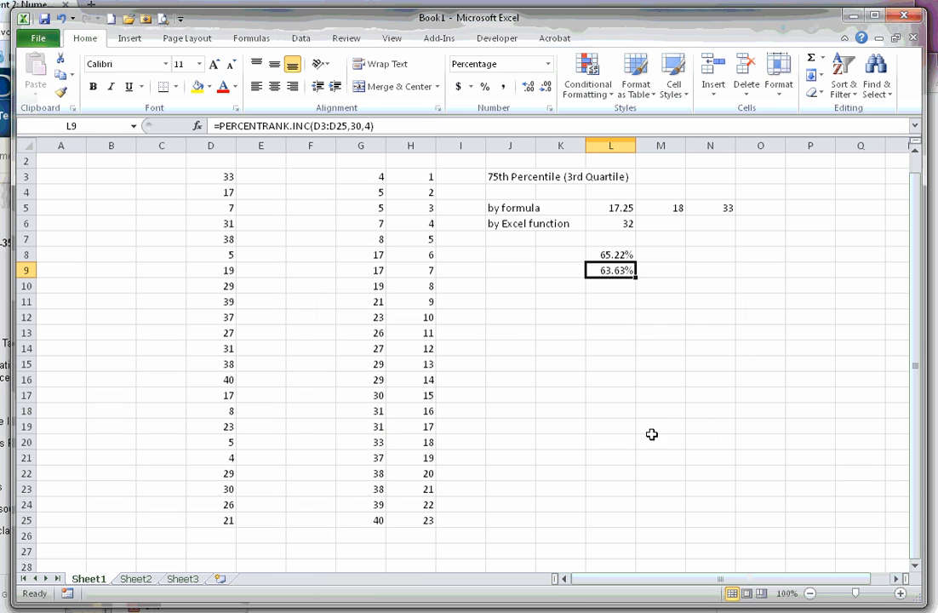
pyautogui.click(661, 255)
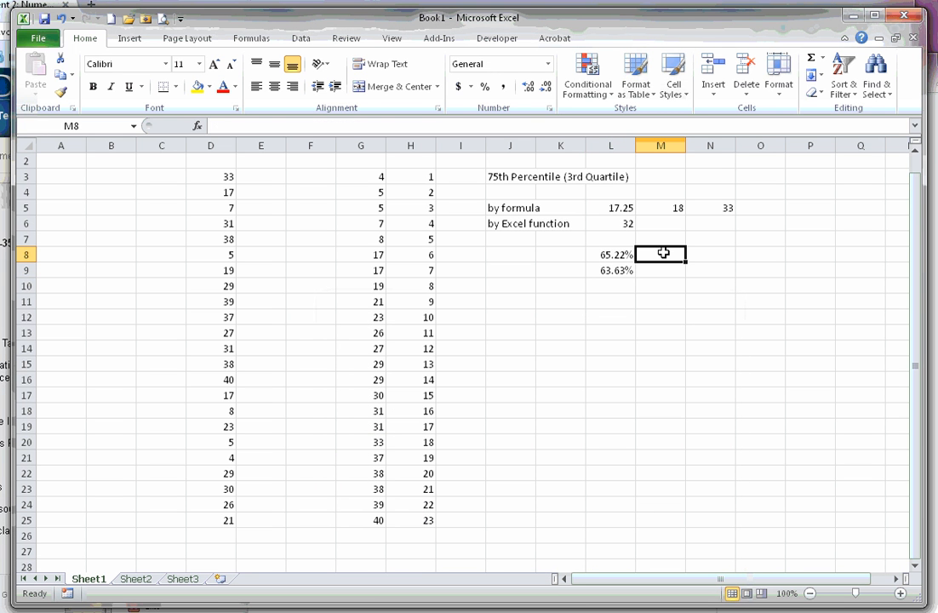